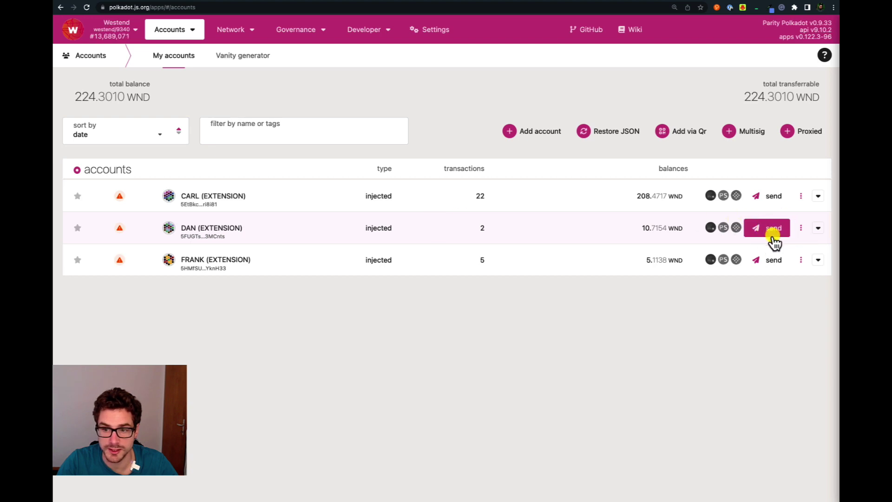
pyautogui.moveTo(380, 33)
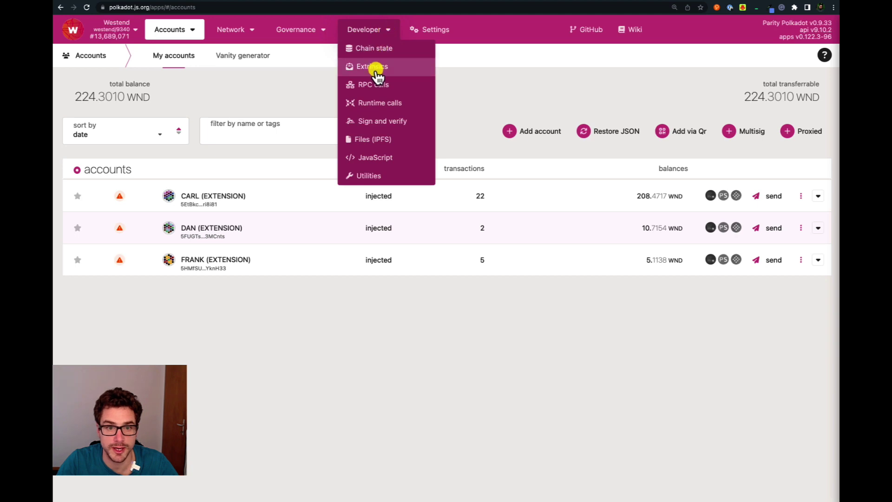
pyautogui.click(347, 72)
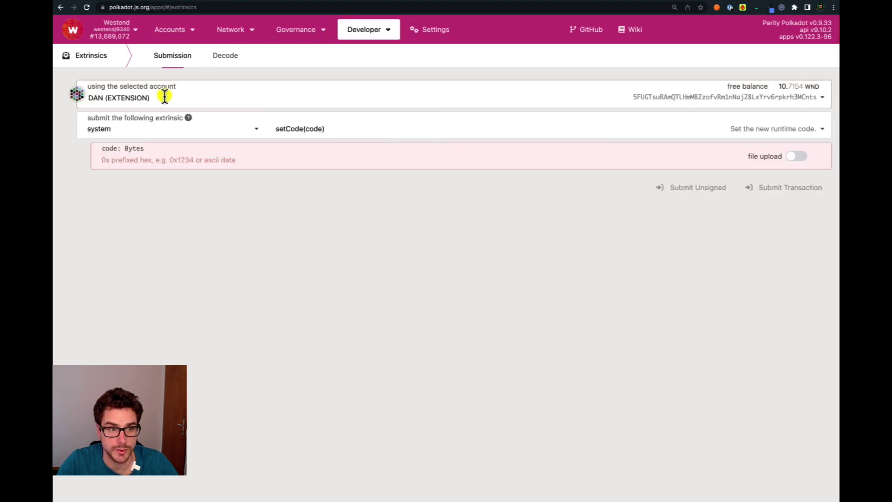
pyautogui.click(130, 98)
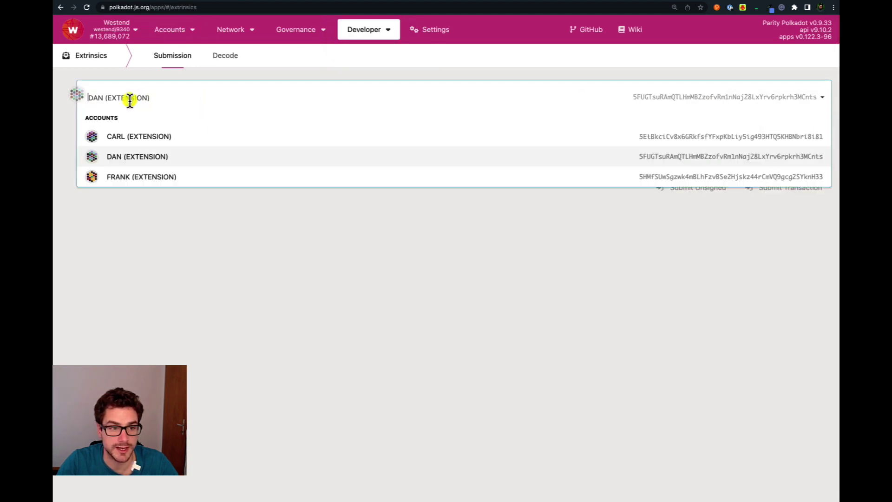
pyautogui.click(139, 157)
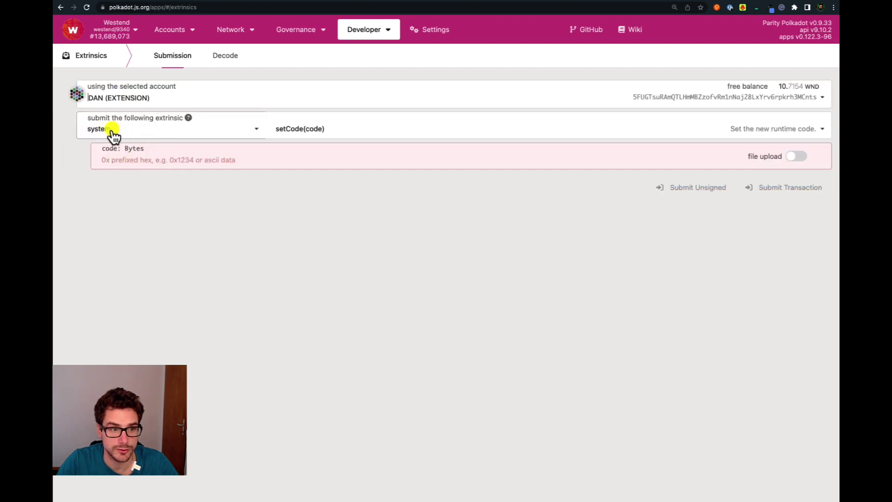
# Choose the vesting pallet's vestedTransfer(target, schedule) call
pyautogui.click(137, 133)
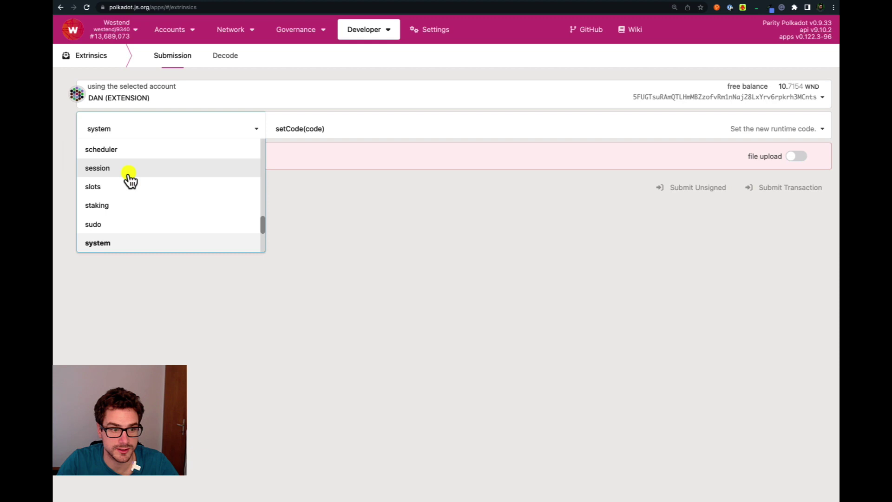
pyautogui.scroll(3, 128, 178)
pyautogui.scroll(1, 127, 175)
pyautogui.scroll(-5, 127, 175)
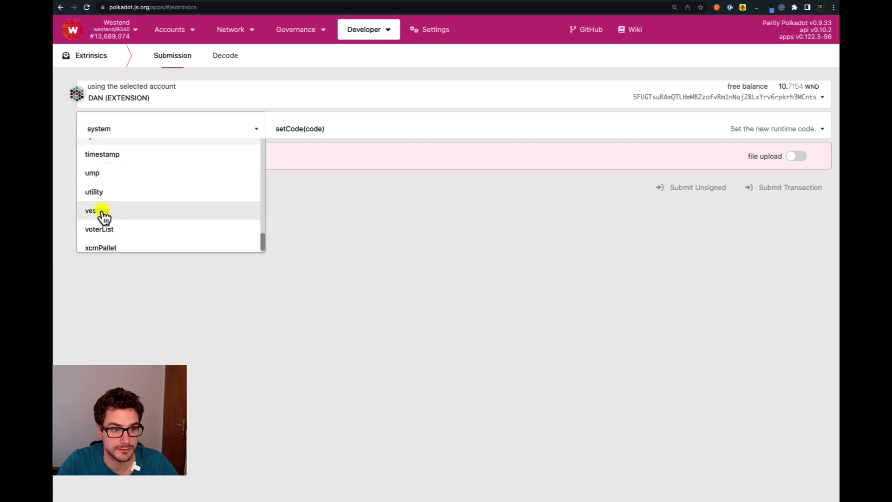
pyautogui.click(99, 214)
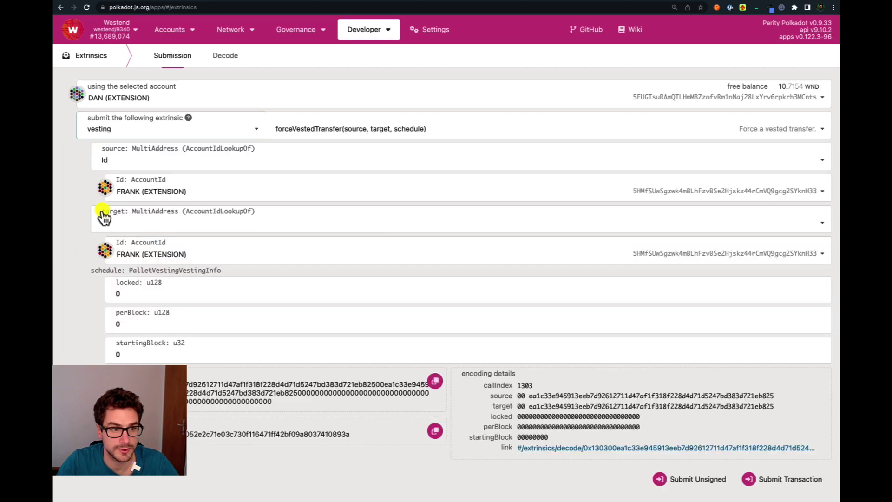
pyautogui.click(346, 133)
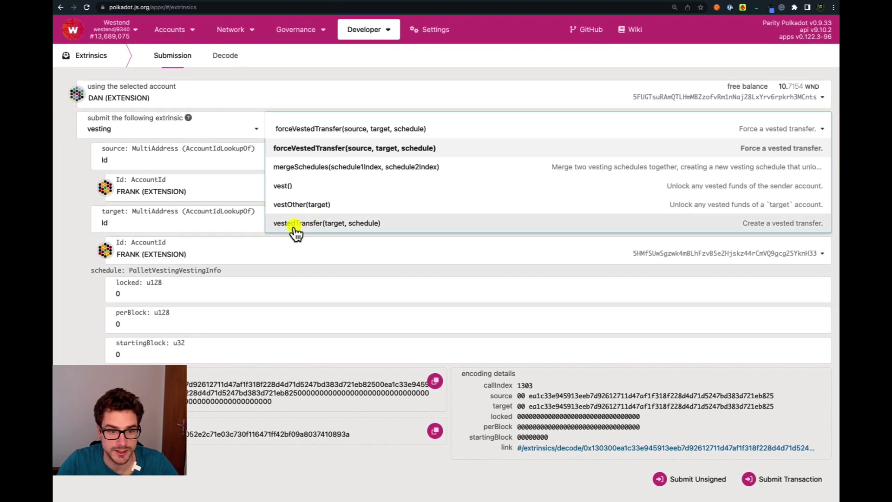
pyautogui.click(309, 223)
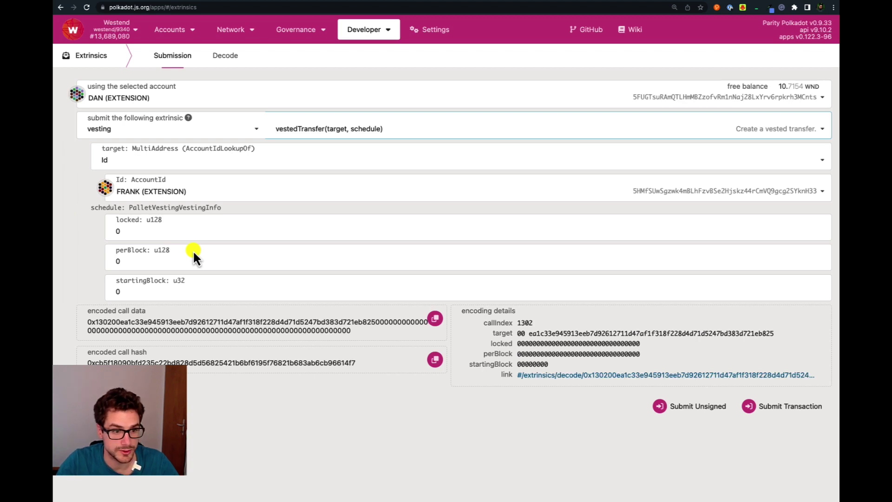
pyautogui.click(134, 231)
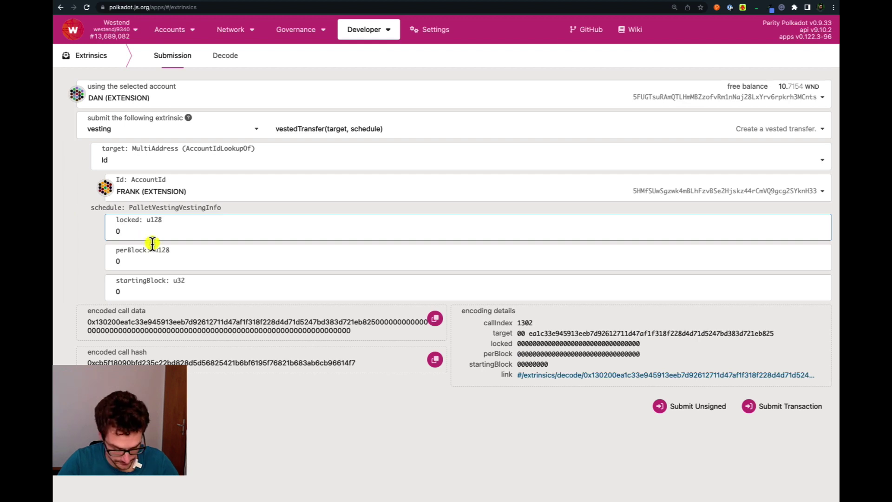
pyautogui.hotkey('ctrl', 'v')
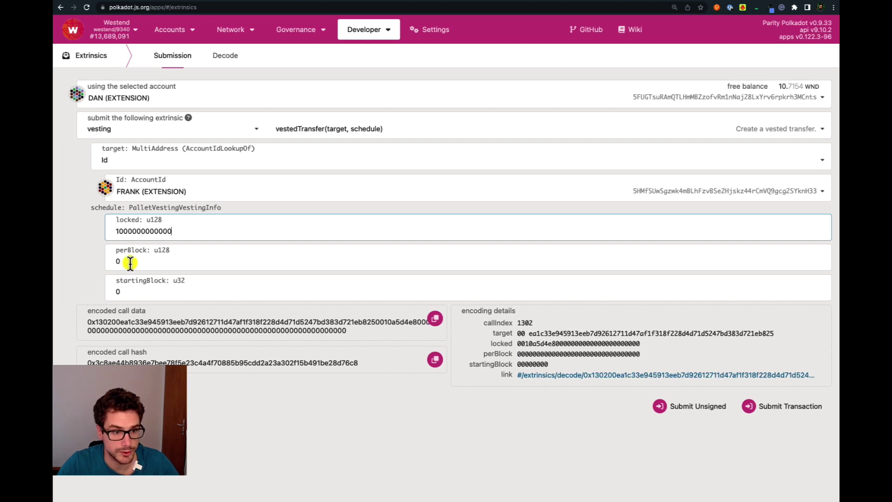
pyautogui.click(155, 256)
pyautogui.hotkey('ctrl', 'v')
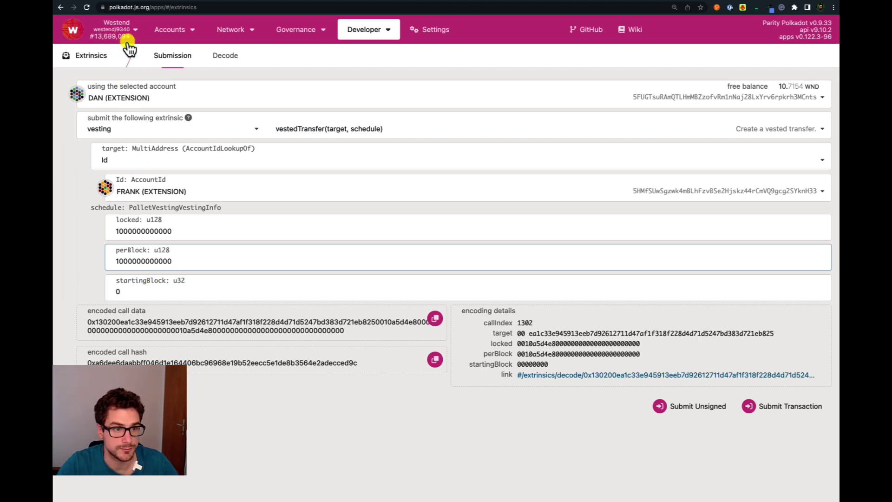
pyautogui.doubleClick(125, 292)
pyautogui.write('1')
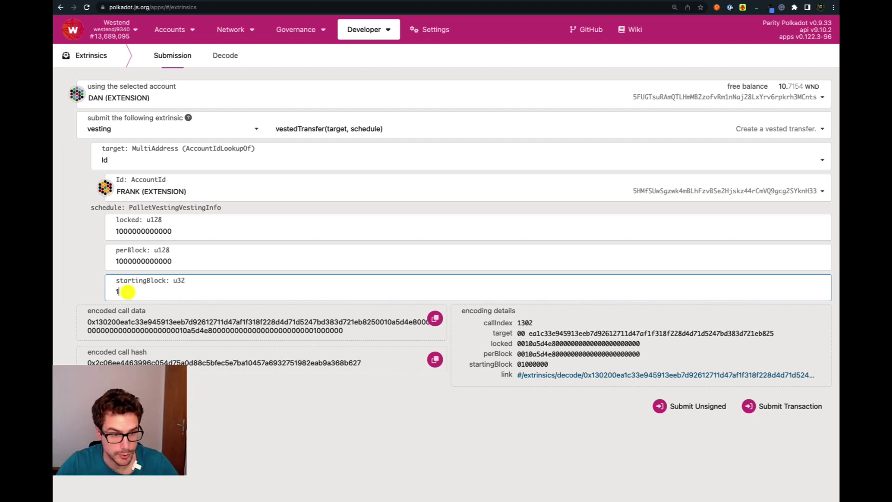
pyautogui.write('3')
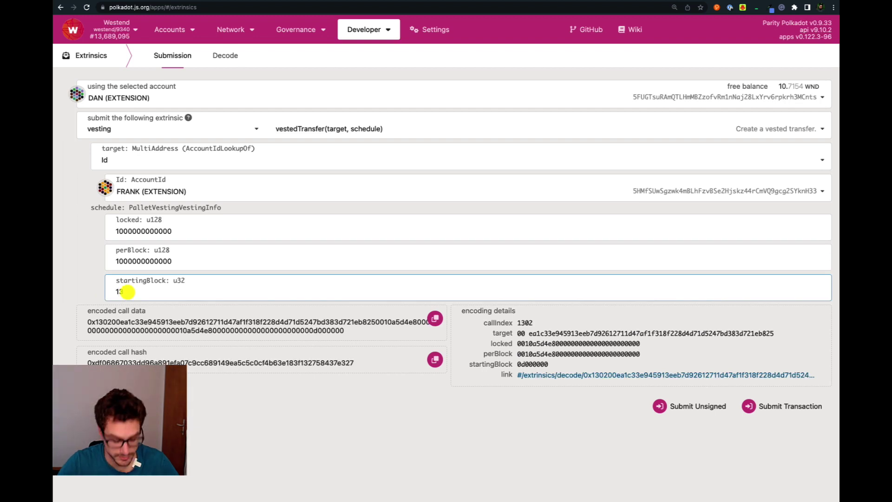
pyautogui.write('689150')
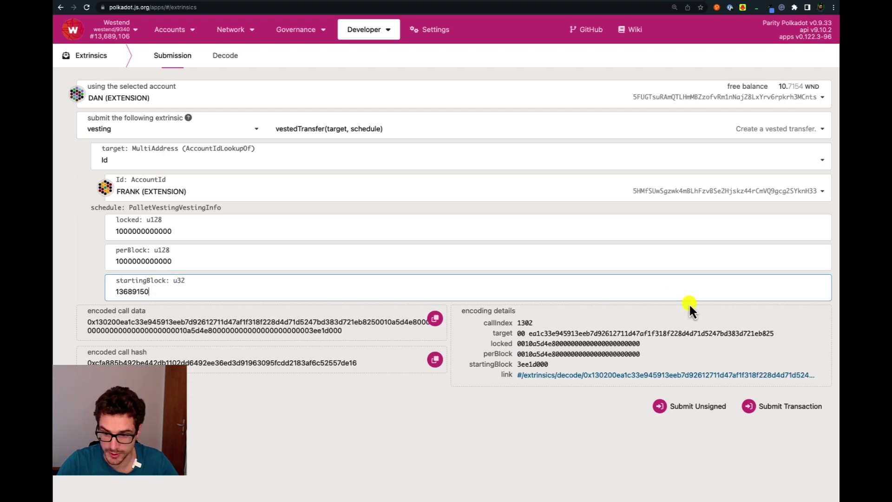
# Submit the vestedTransfer and sign it in the extension with the sender's account password
pyautogui.click(764, 407)
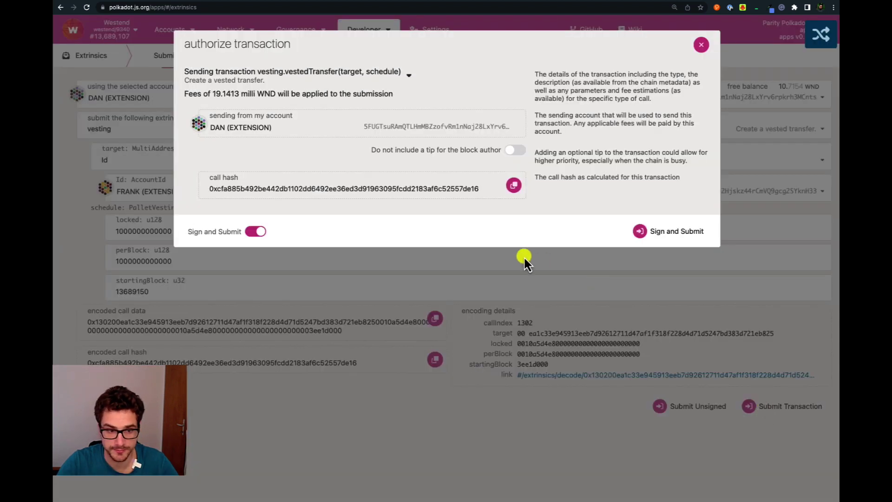
pyautogui.click(655, 231)
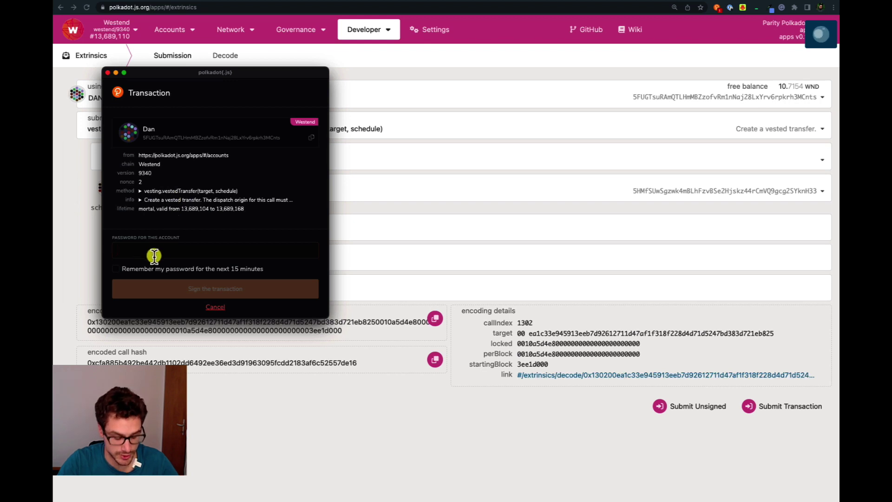
pyautogui.hotkey('ctrl', 'v')
pyautogui.click(214, 289)
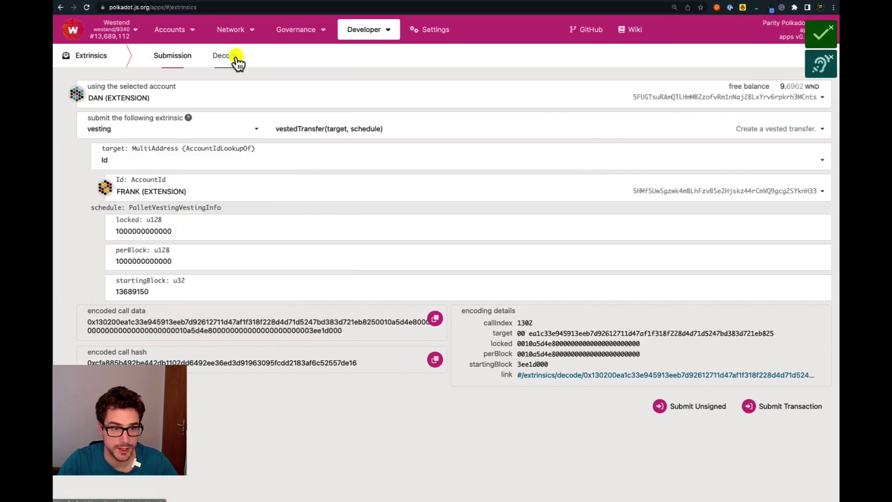
# Expand Frank's row on My accounts: 1.0000 WND vested and locked, 5.1138 WND transferrable
pyautogui.moveTo(189, 30)
pyautogui.click(185, 48)
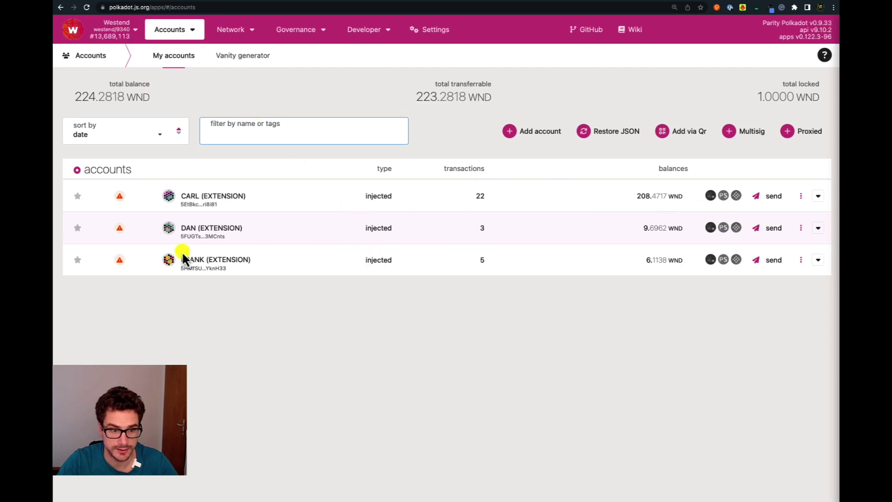
pyautogui.click(812, 261)
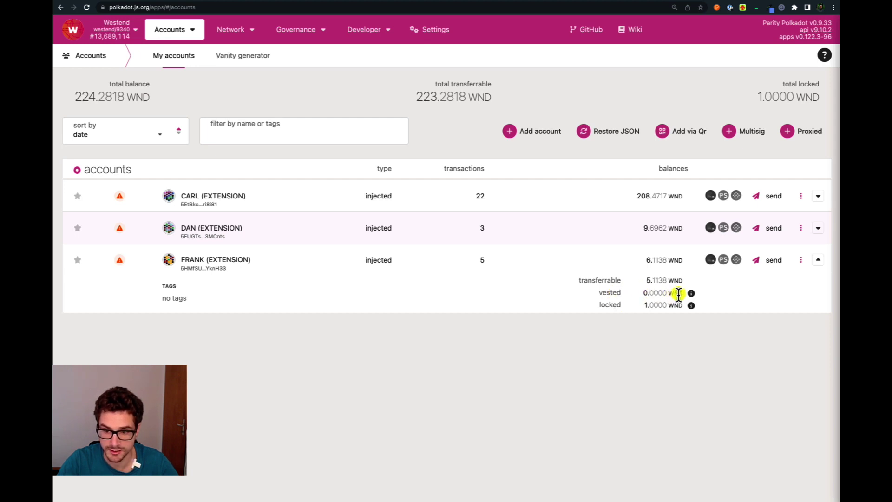
pyautogui.moveTo(692, 293)
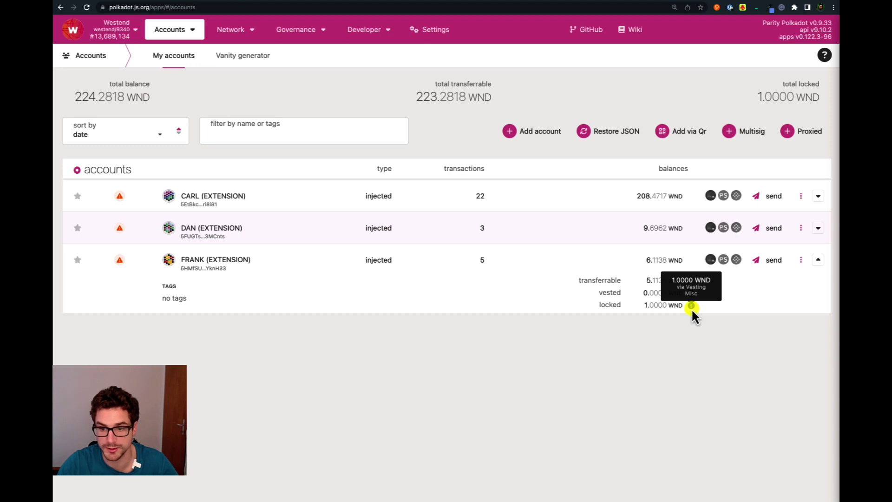
pyautogui.moveTo(693, 298)
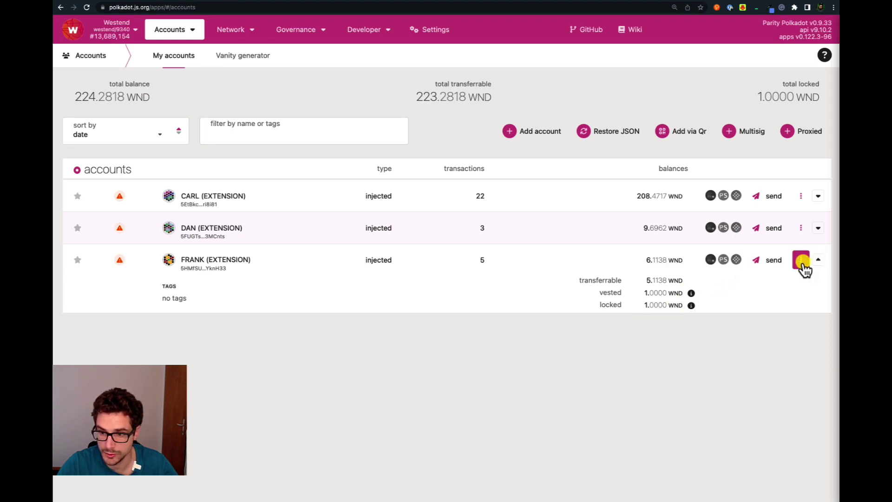
# Unlock Frank's vested amount and sign the transaction with his account password
pyautogui.click(801, 262)
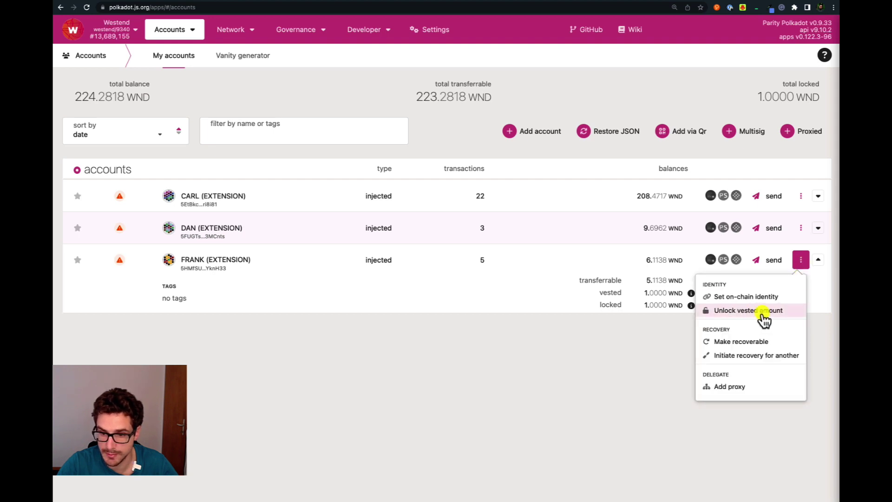
pyautogui.click(764, 312)
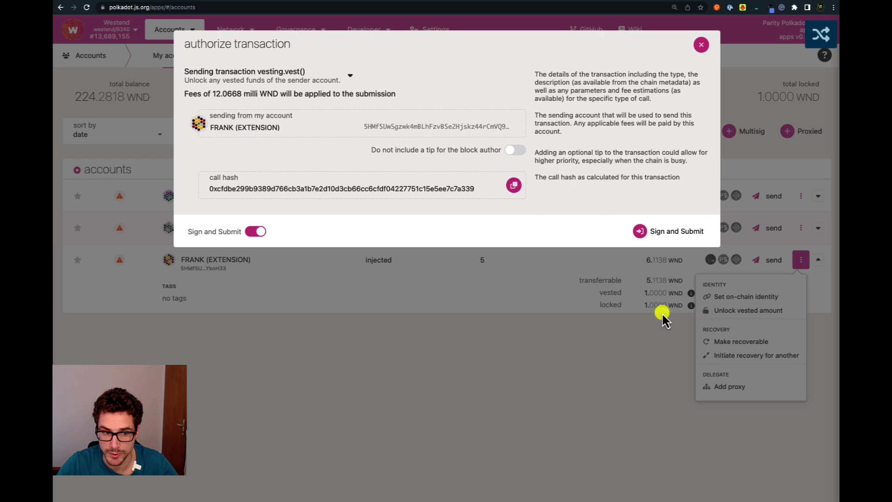
pyautogui.click(647, 234)
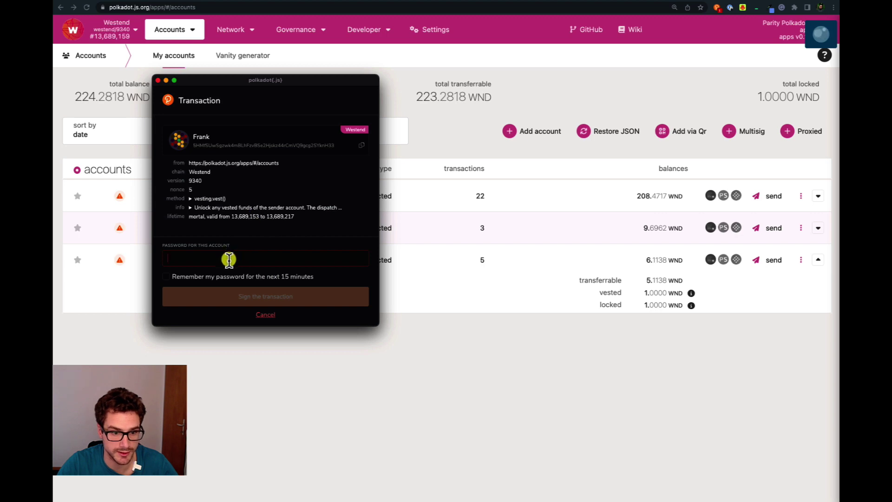
pyautogui.write('******')
pyautogui.press('Return')
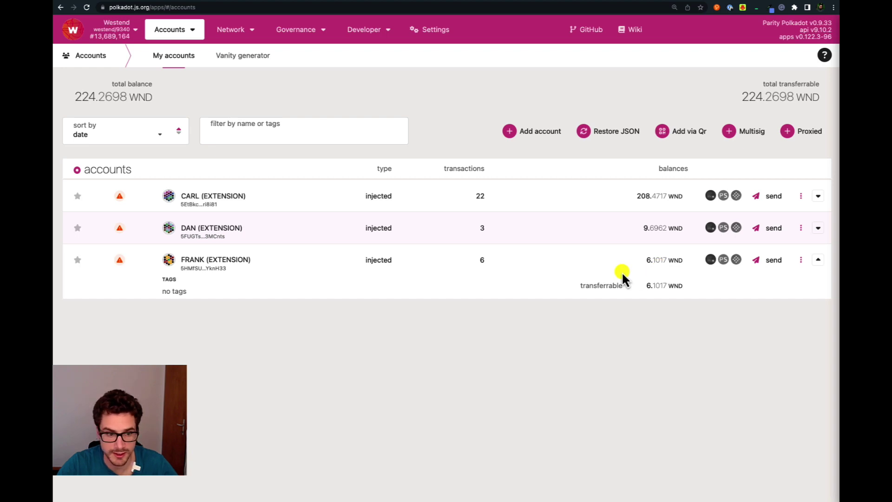
pyautogui.moveTo(365, 36)
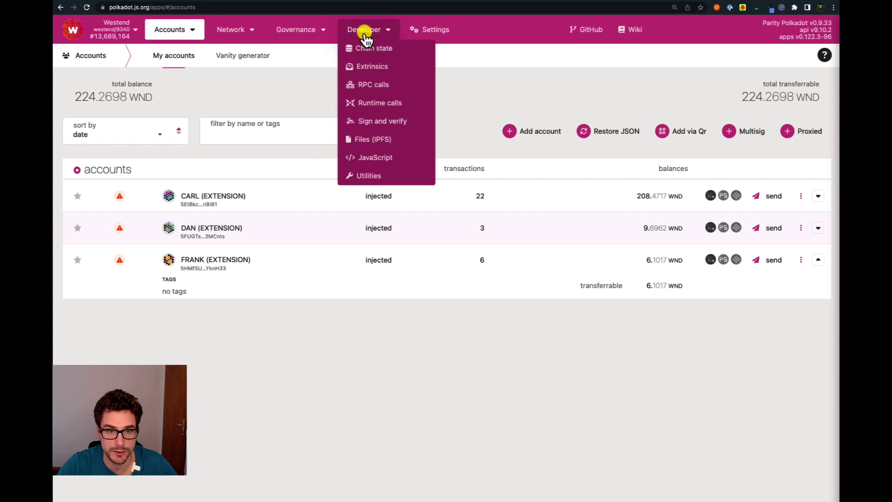
pyautogui.click(370, 68)
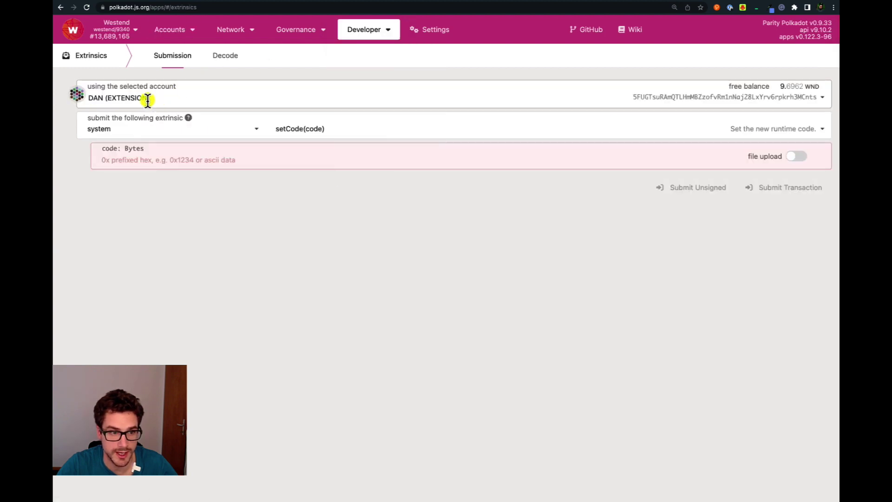
pyautogui.click(135, 134)
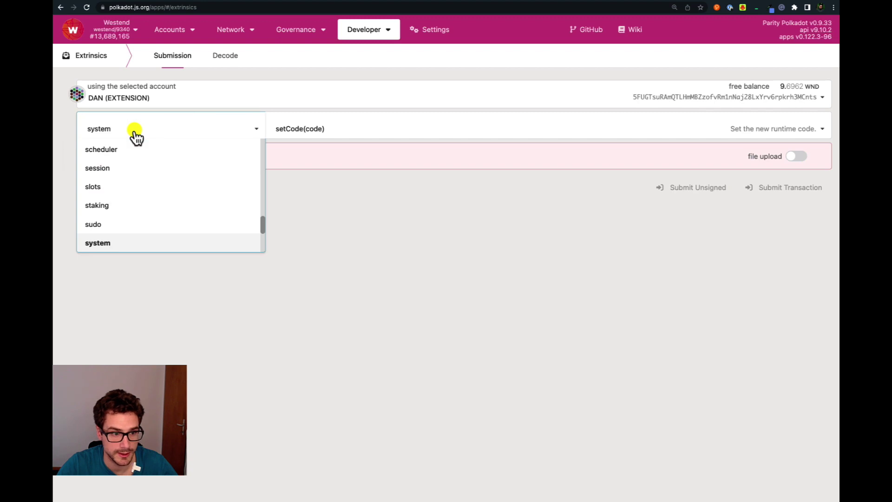
pyautogui.scroll(-3, 135, 191)
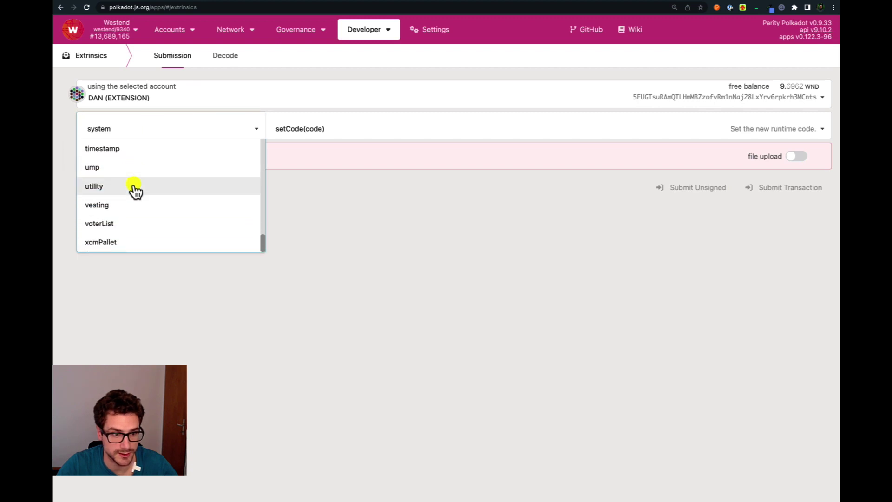
pyautogui.click(120, 205)
pyautogui.click(323, 133)
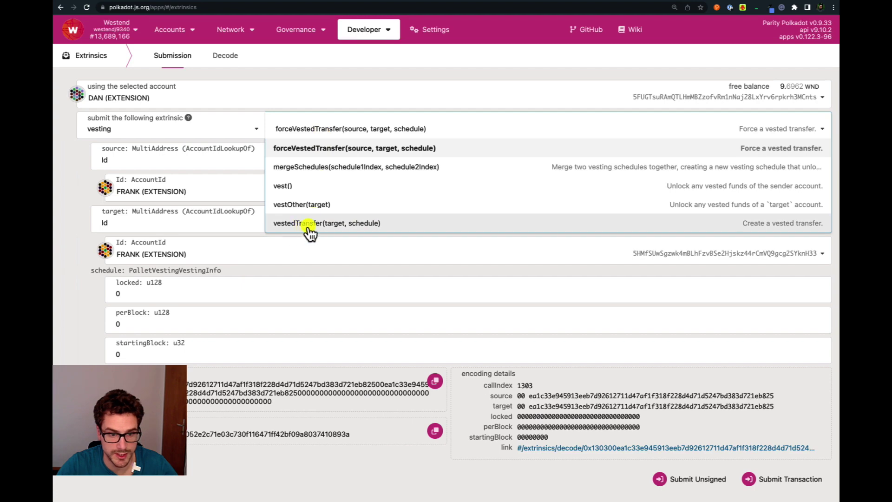
pyautogui.click(309, 227)
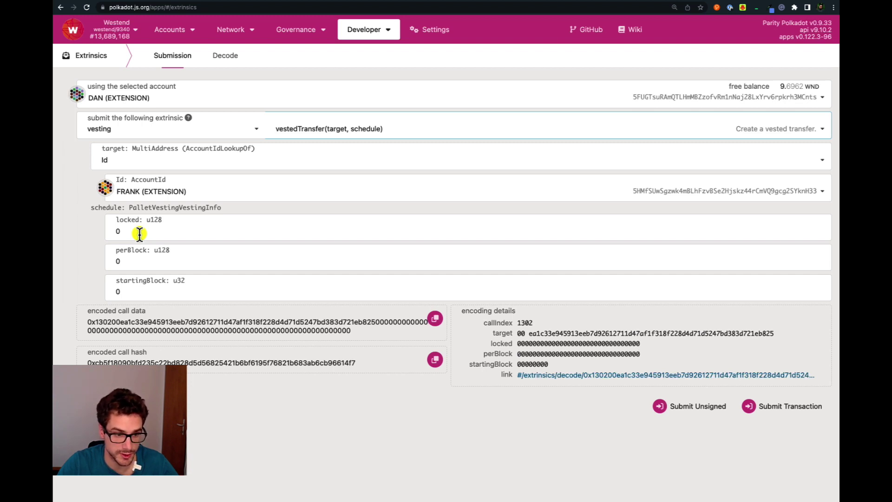
pyautogui.doubleClick(139, 234)
pyautogui.hotkey('ctrl', 'v')
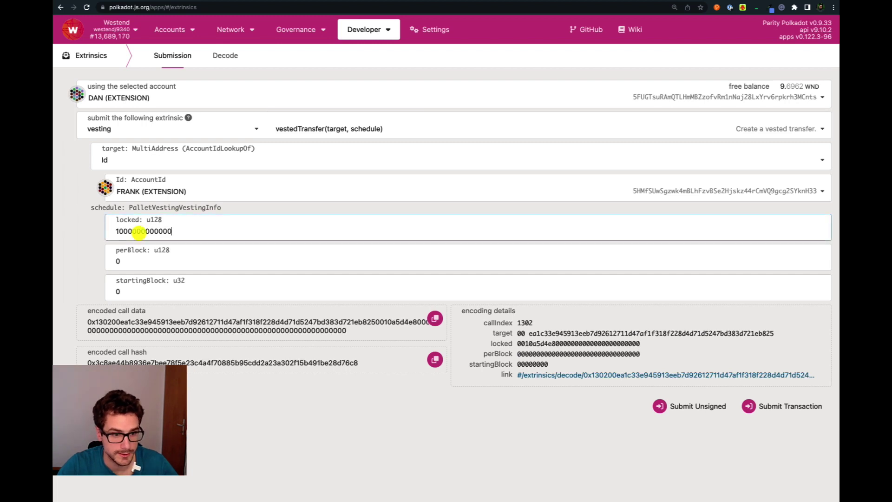
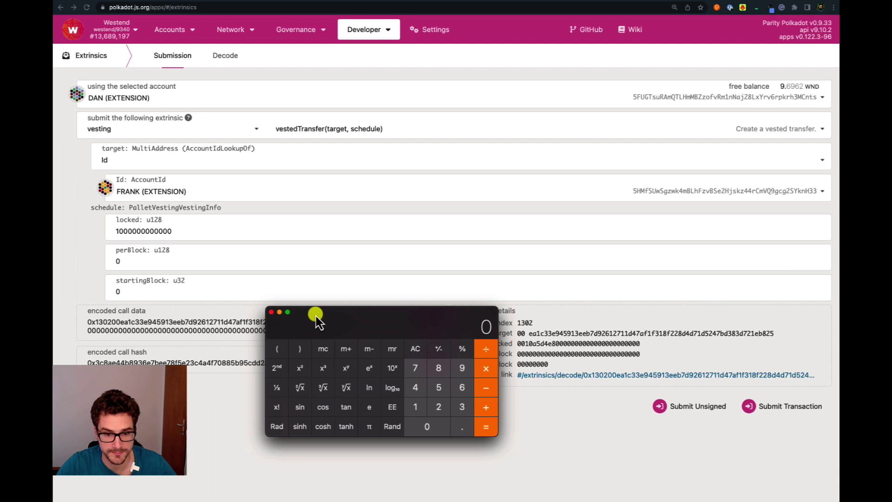
# Compute 10 × 60 ÷ 6 = 100 in Calculator
pyautogui.click(419, 406)
pyautogui.click(425, 425)
pyautogui.click(475, 384)
pyautogui.click(464, 389)
pyautogui.click(434, 426)
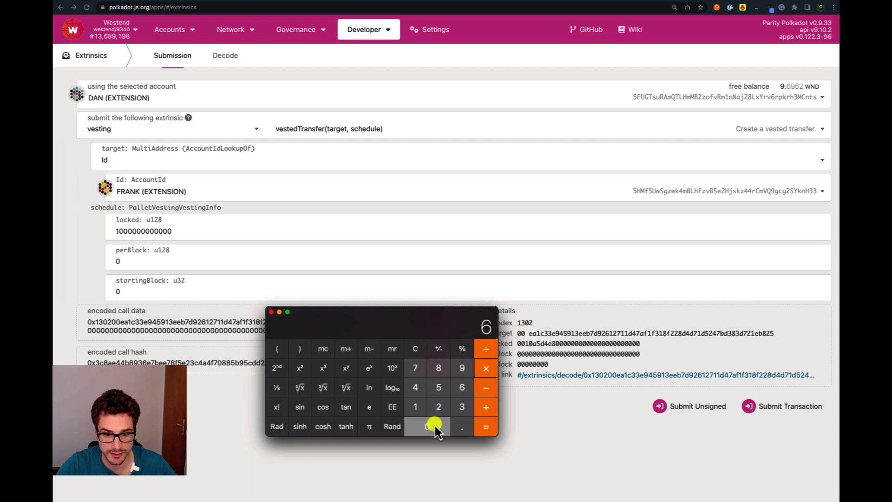
pyautogui.click(489, 428)
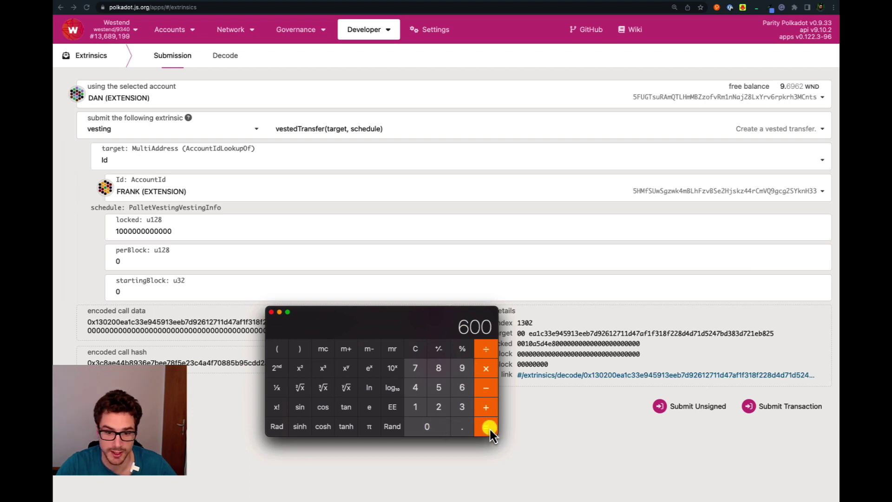
pyautogui.click(489, 350)
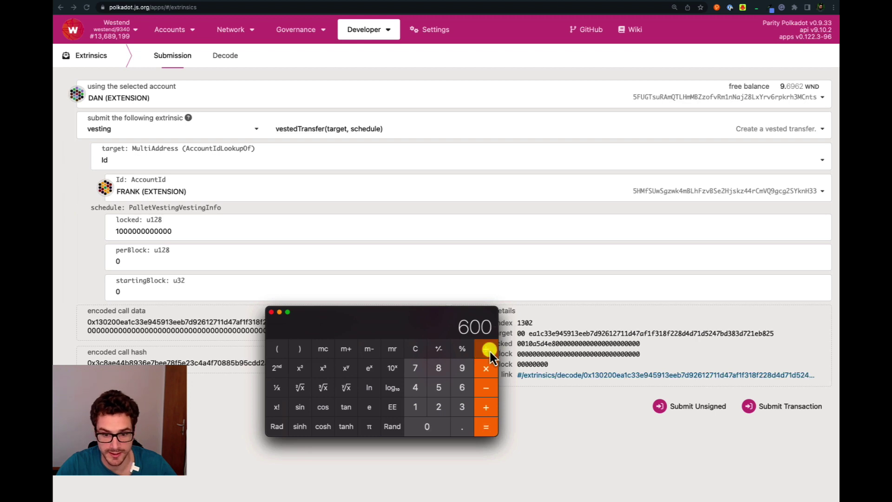
pyautogui.click(467, 388)
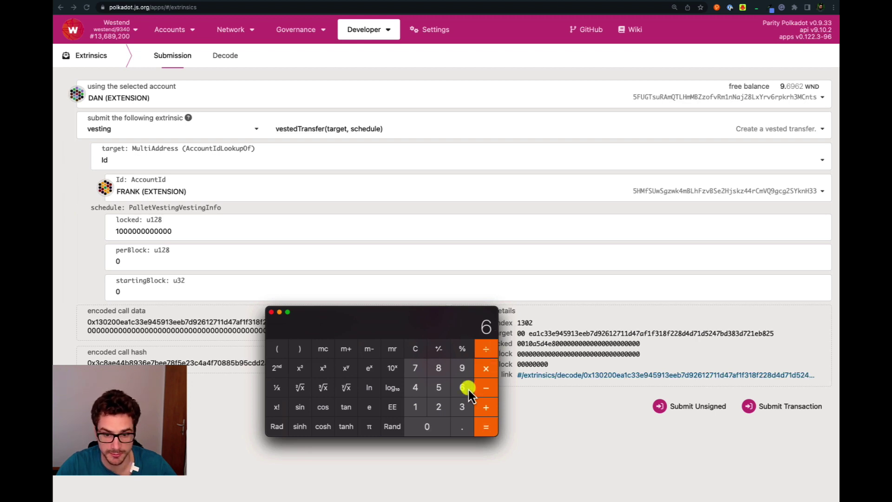
pyautogui.click(489, 428)
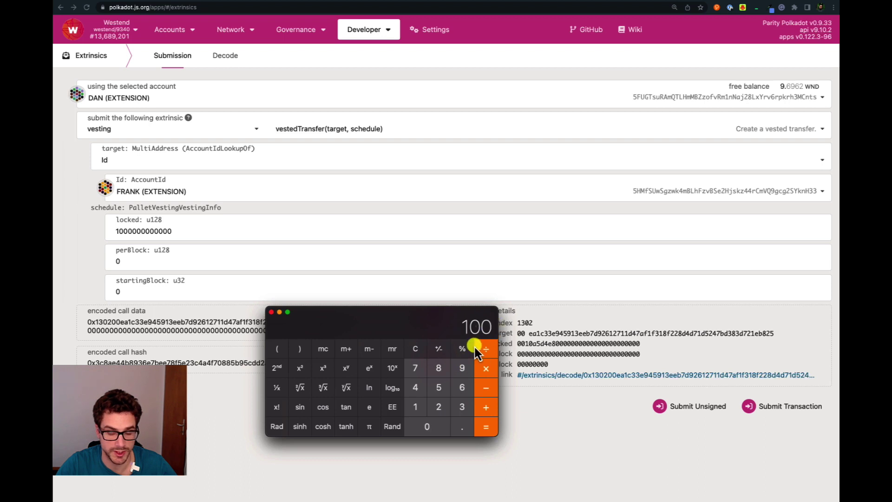
pyautogui.moveTo(458, 326); pyautogui.dragTo(409, 353)
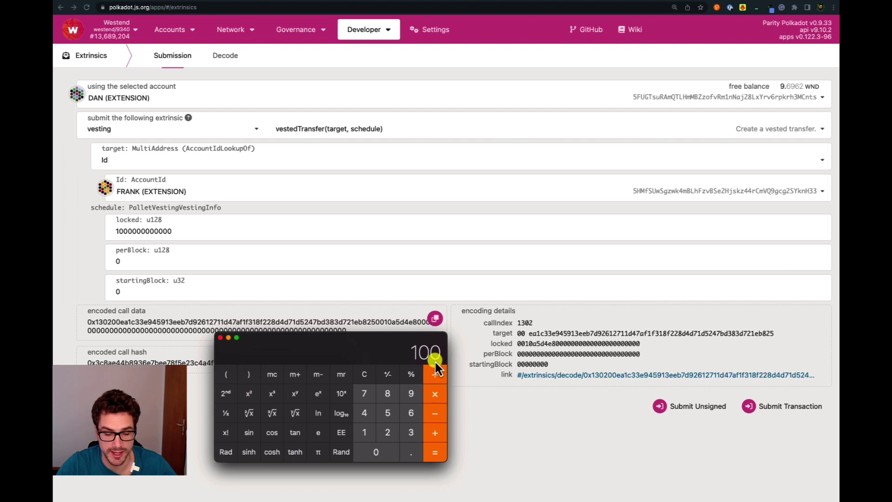
pyautogui.click(177, 260)
pyautogui.press('super+v')
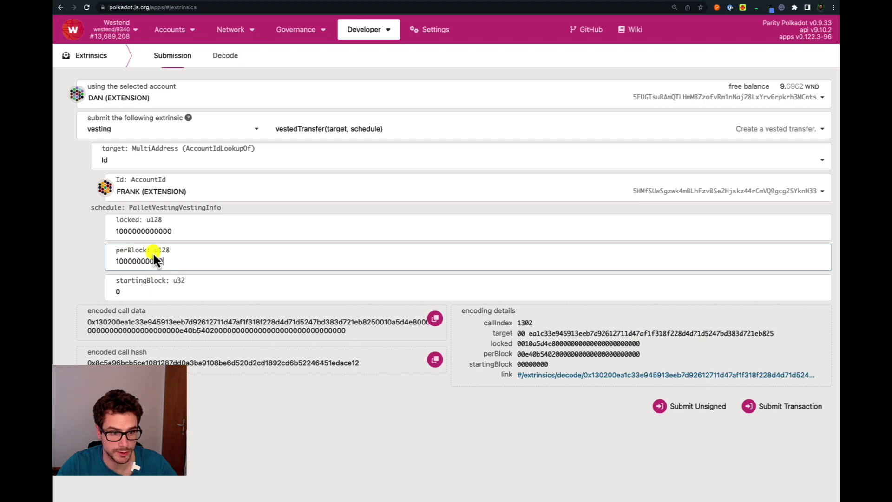
# Replace the startingBlock value 0 with 13689250
pyautogui.click(128, 292)
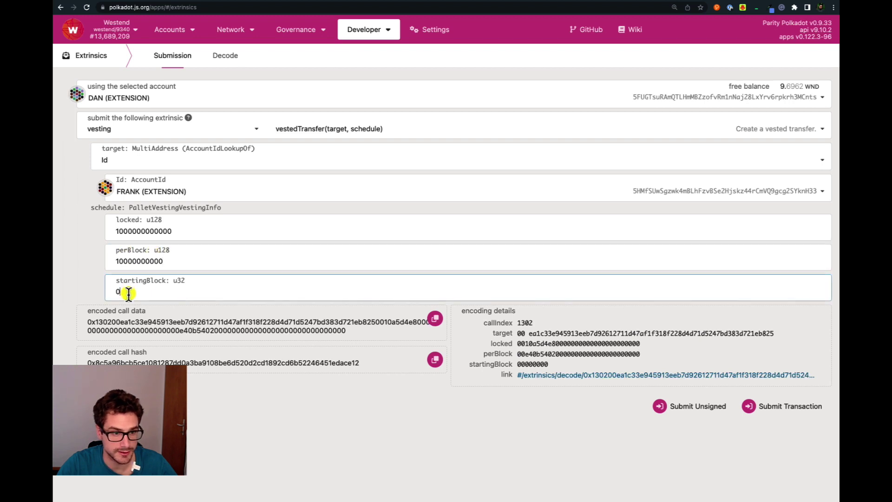
pyautogui.press('BackSpace')
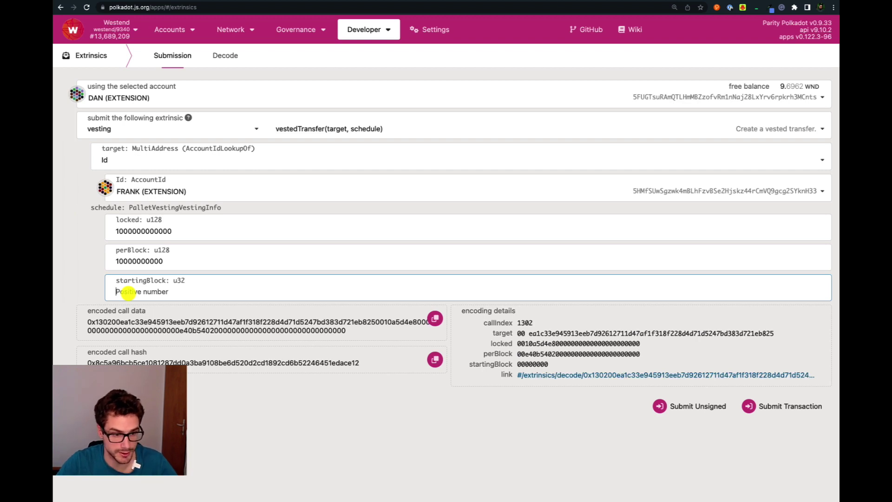
pyautogui.write('13689250')
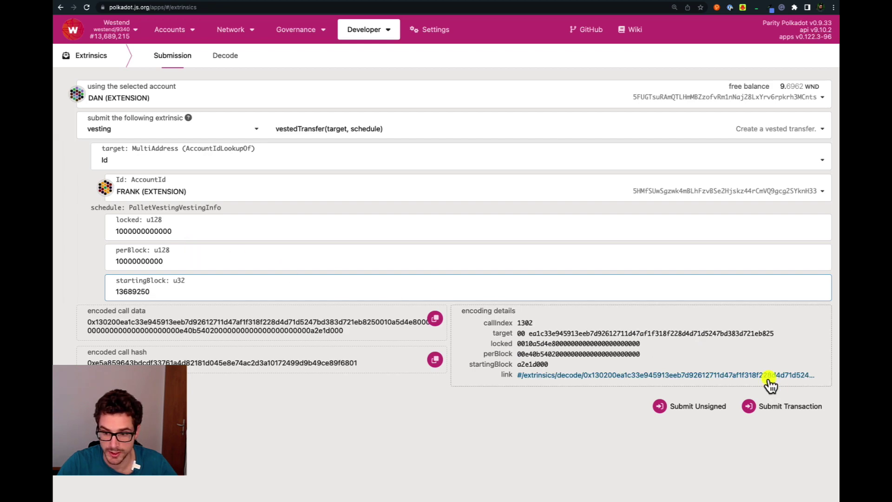
# Sign and submit the vested transfer to FRANK using DAN's account password
pyautogui.click(782, 413)
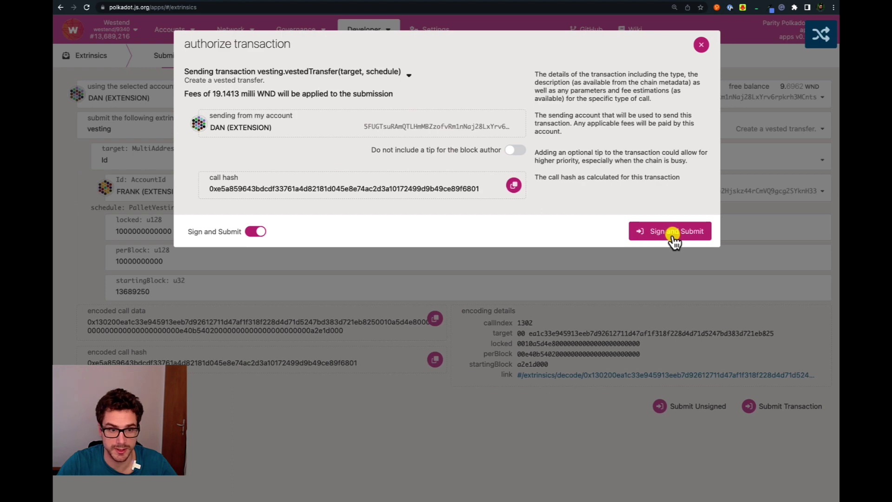
pyautogui.click(672, 237)
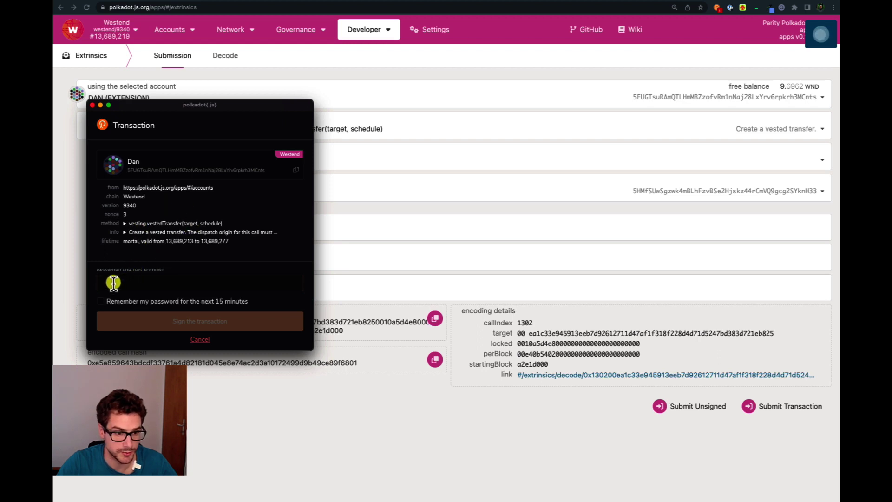
pyautogui.write('password')
pyautogui.press('Return')
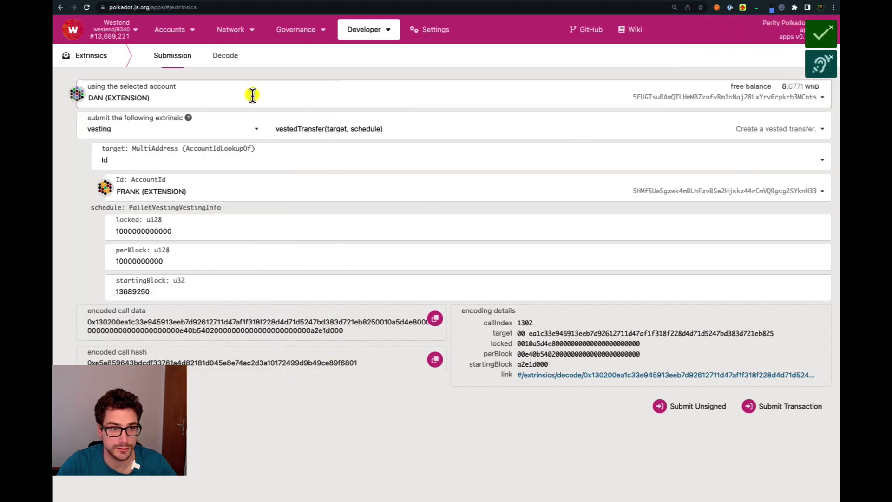
# Expand FRANK's row in Accounts to view his locked and vested WND balances
pyautogui.moveTo(179, 30)
pyautogui.click(186, 50)
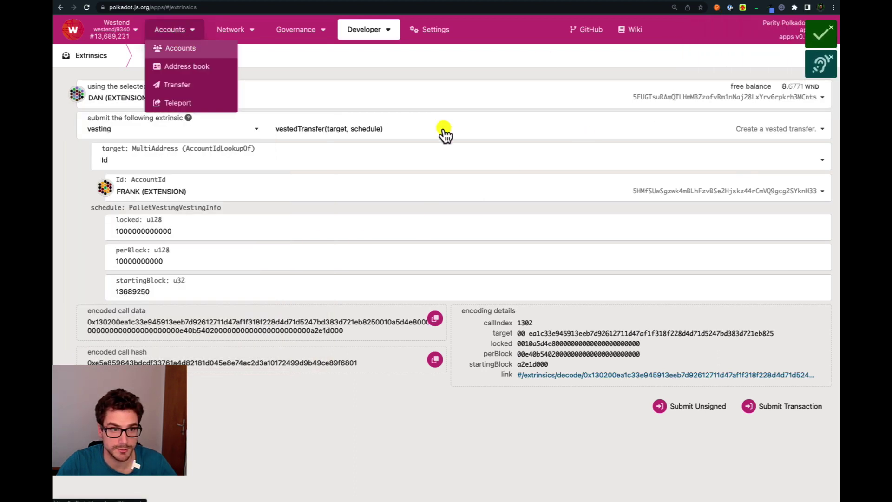
pyautogui.click(818, 262)
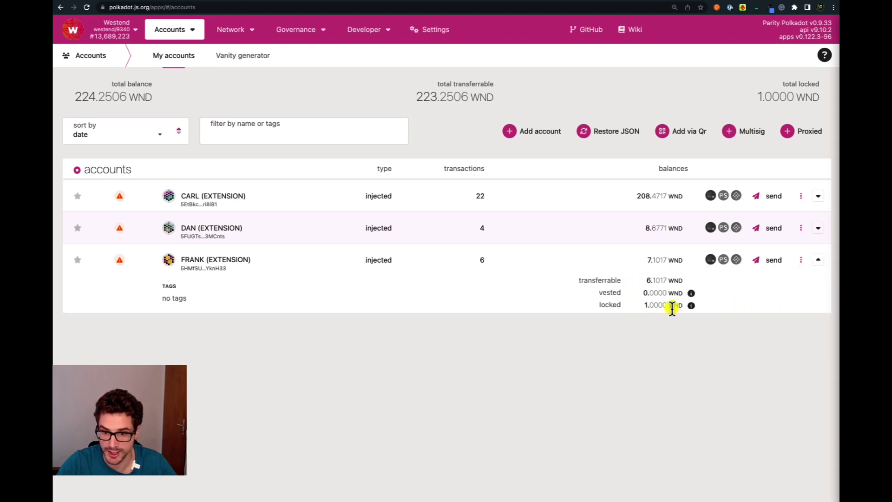
pyautogui.moveTo(691, 309)
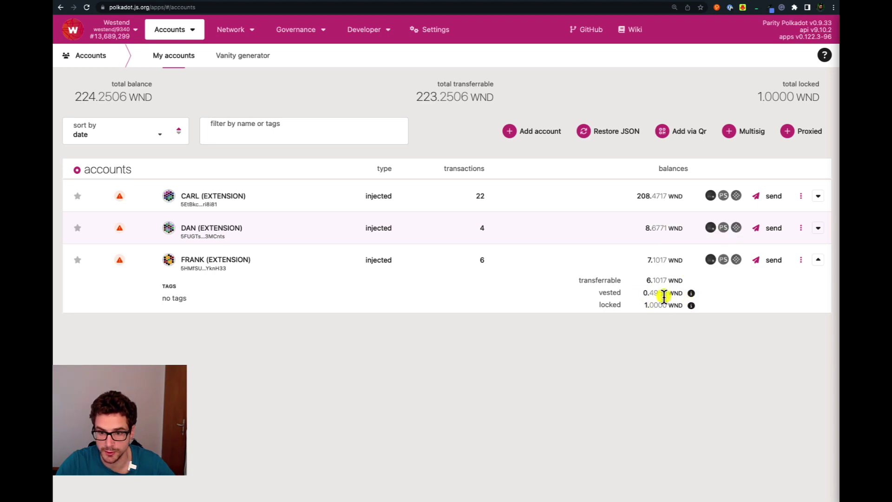
# Check the info tooltips as FRANK's vested balance reaches 1.0000 WND
pyautogui.moveTo(690, 294)
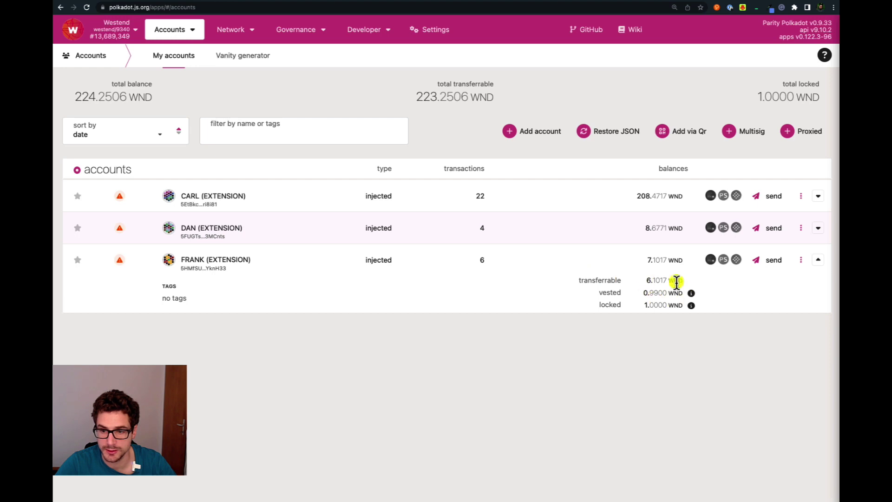
pyautogui.moveTo(690, 301)
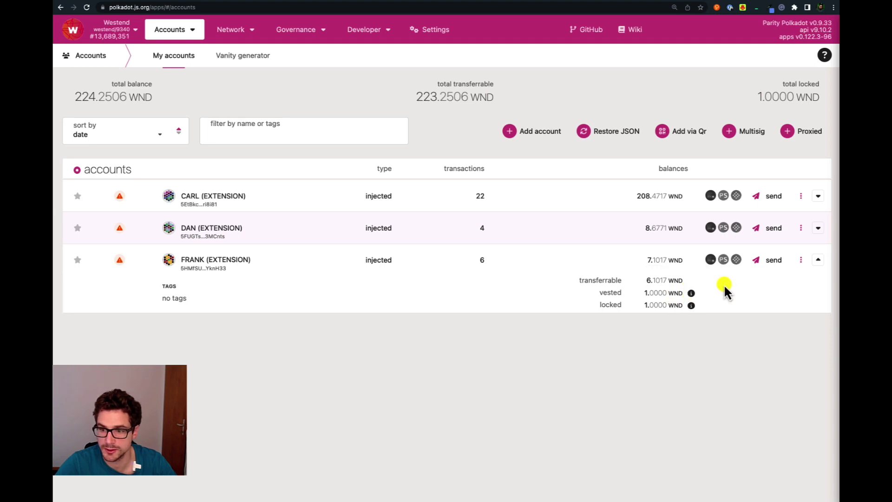
pyautogui.click(802, 263)
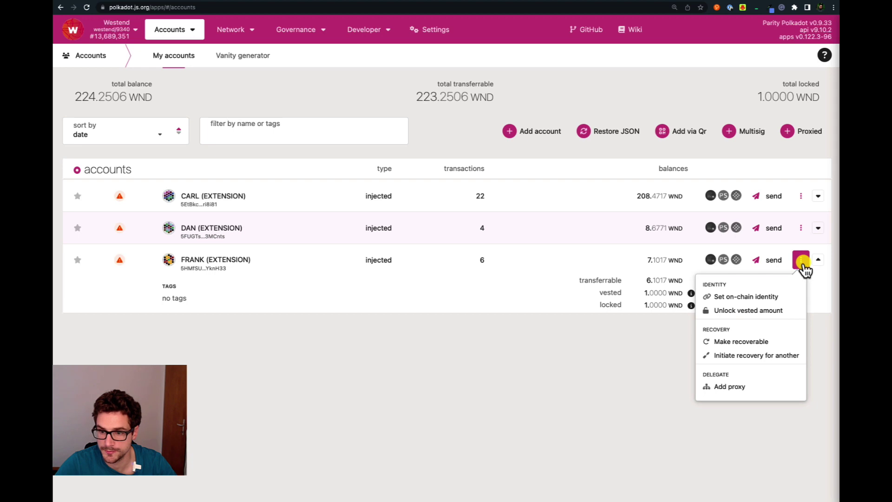
# Unlock FRANK's vested amount via vesting.vest() and sign it in the extension
pyautogui.click(752, 318)
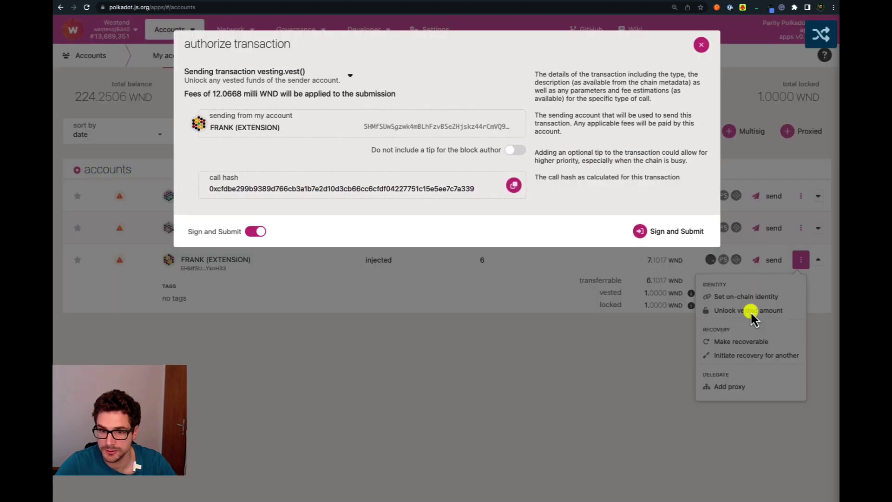
pyautogui.click(662, 233)
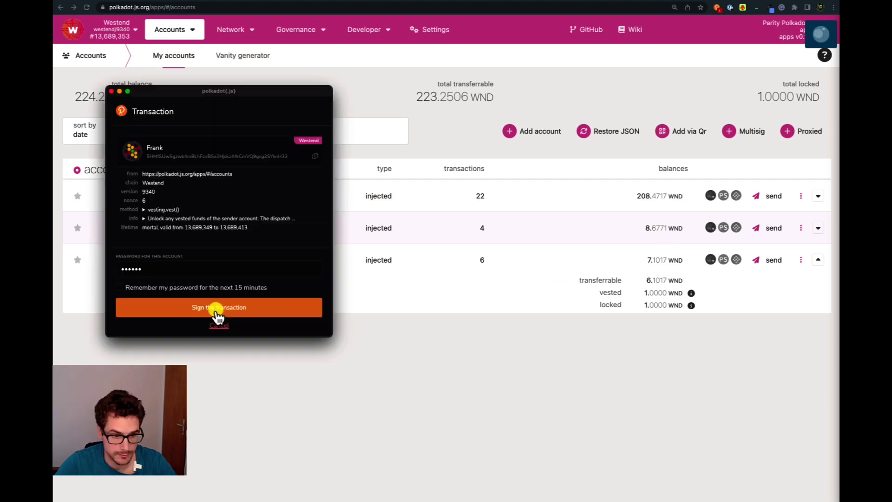
pyautogui.click(217, 311)
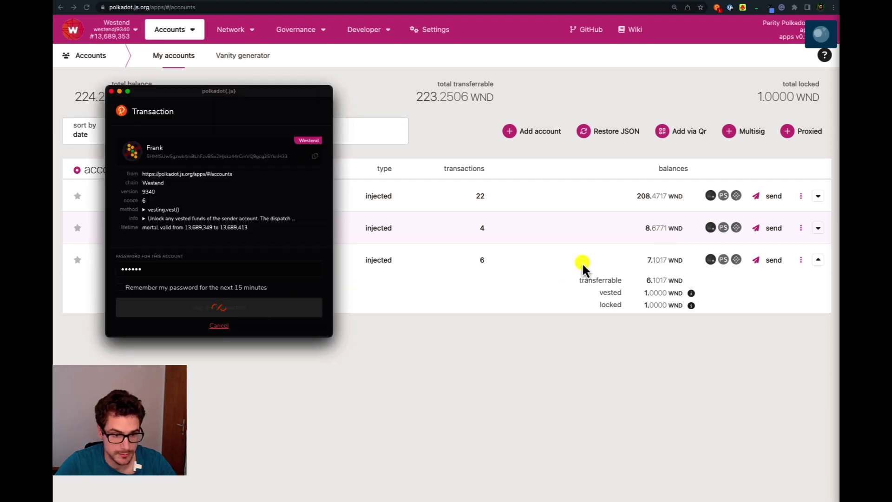